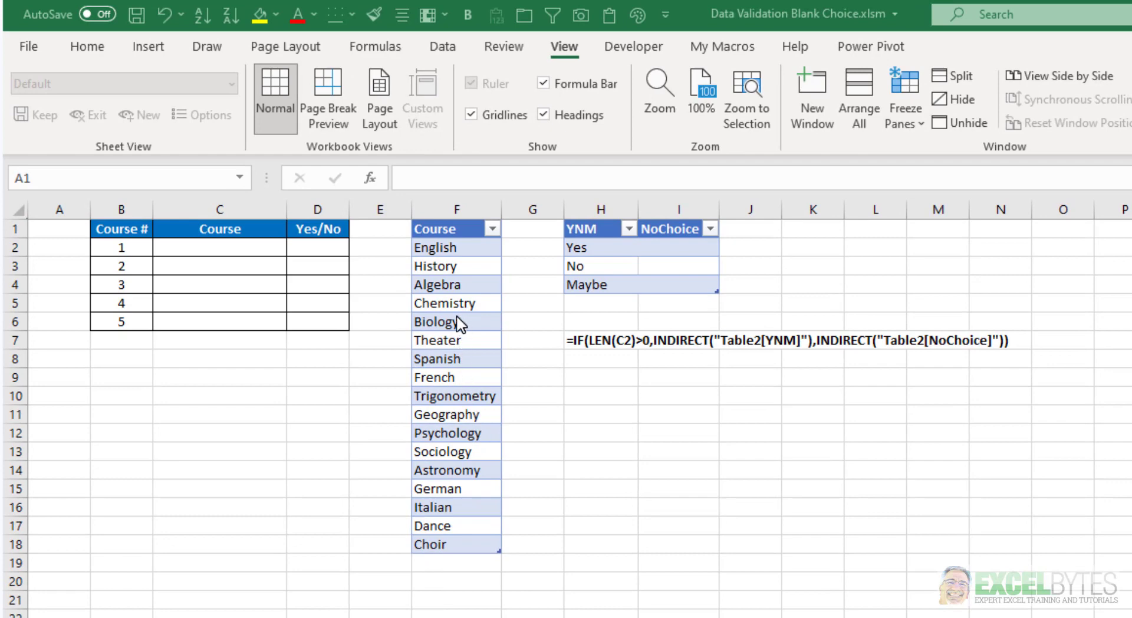
# Check the Table Name of the Course list (Table1) and the YNM/NoChoice list (Table2).
pyautogui.click(460, 322)
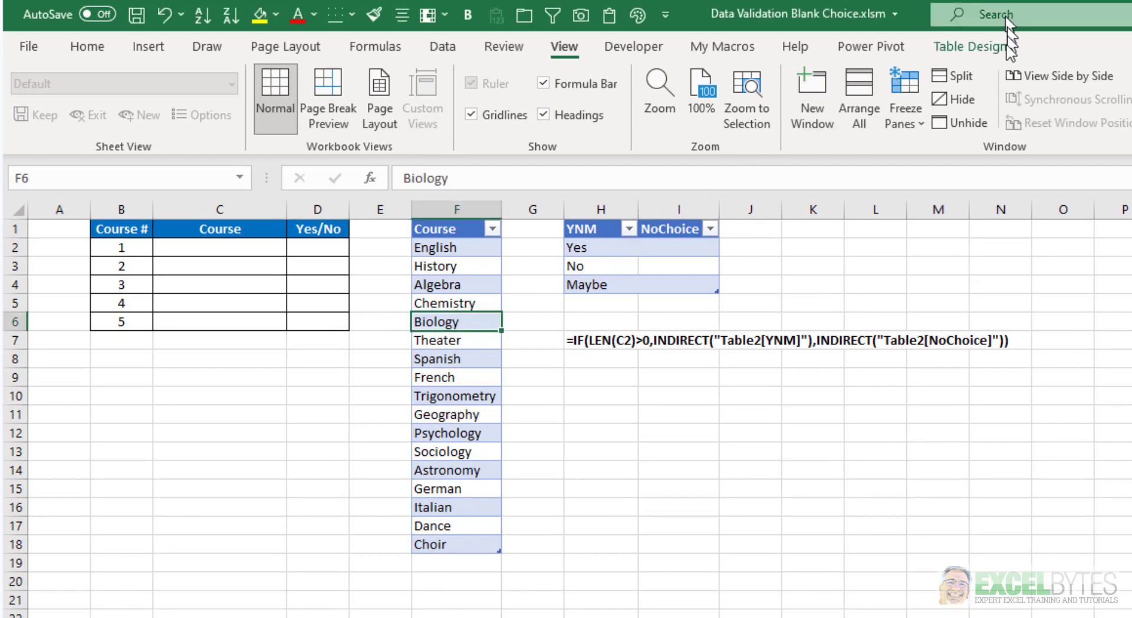
pyautogui.click(980, 49)
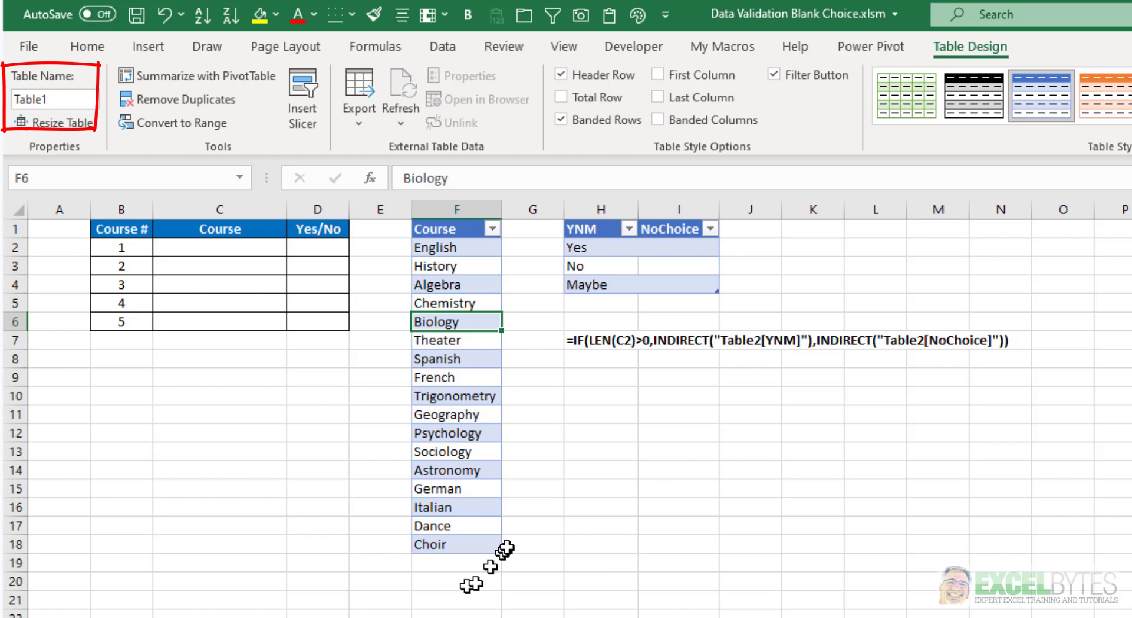
pyautogui.click(611, 265)
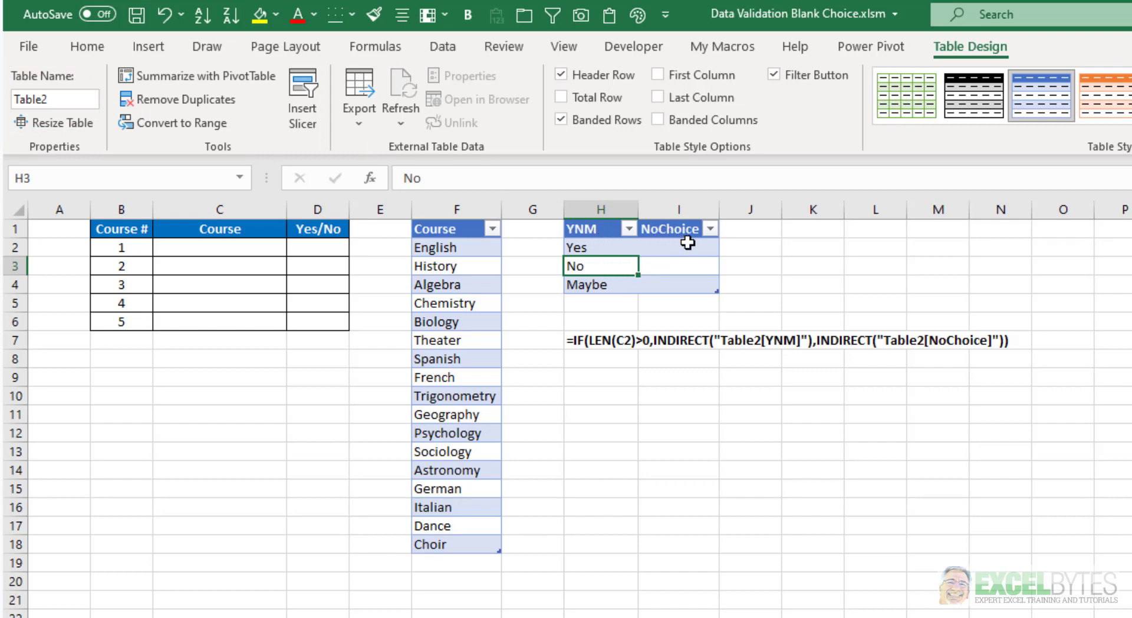
pyautogui.click(687, 243)
pyautogui.click(687, 266)
pyautogui.click(686, 286)
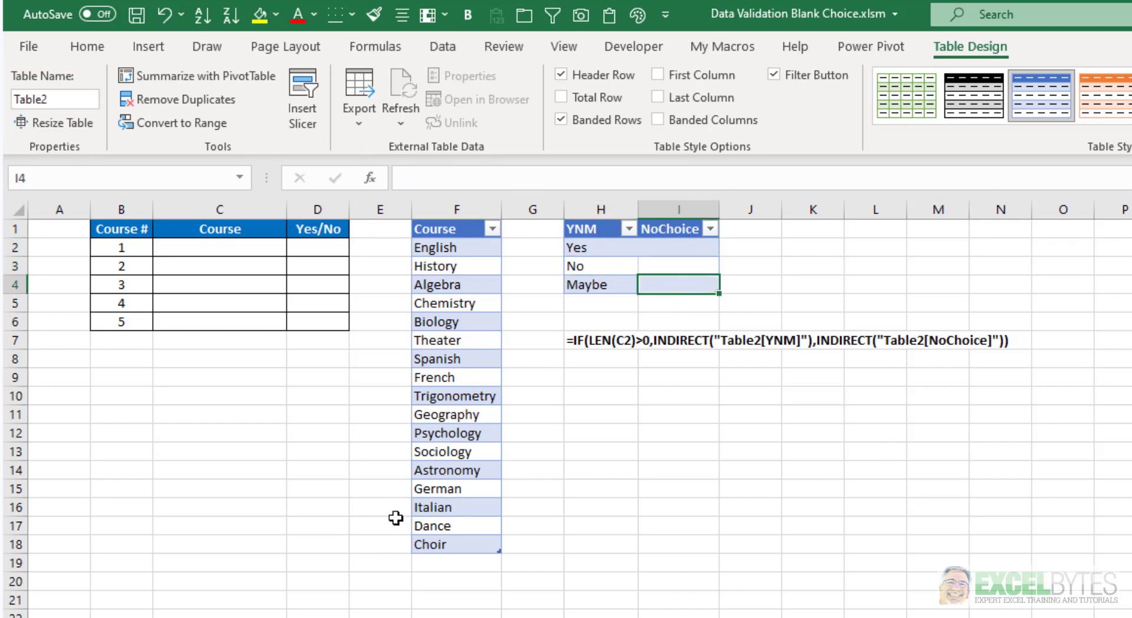
pyautogui.click(210, 249)
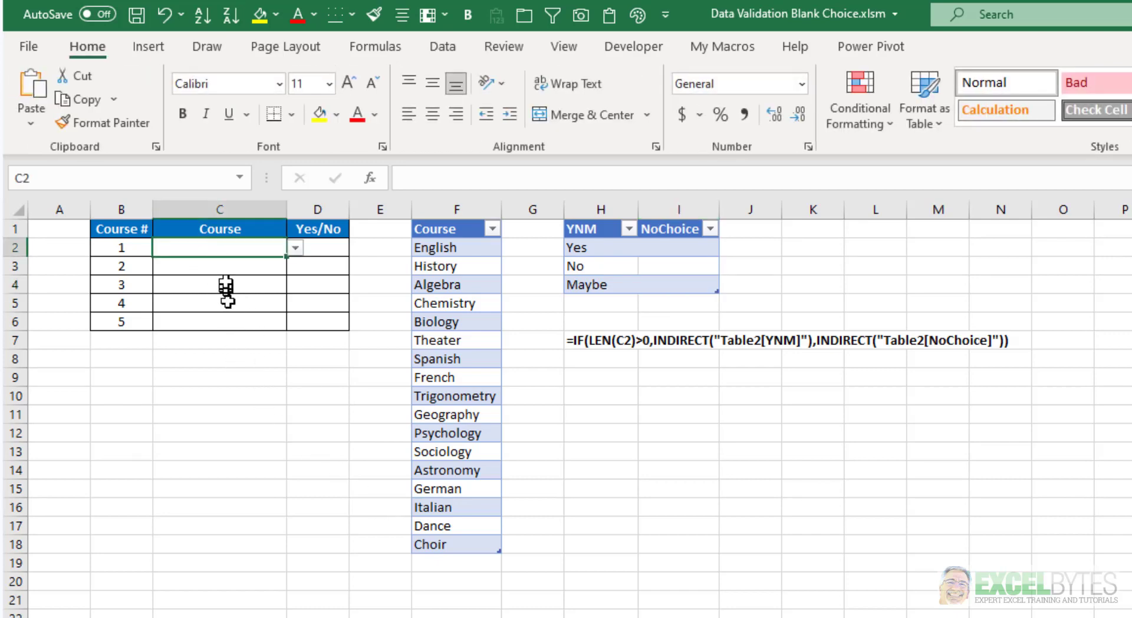
pyautogui.click(295, 248)
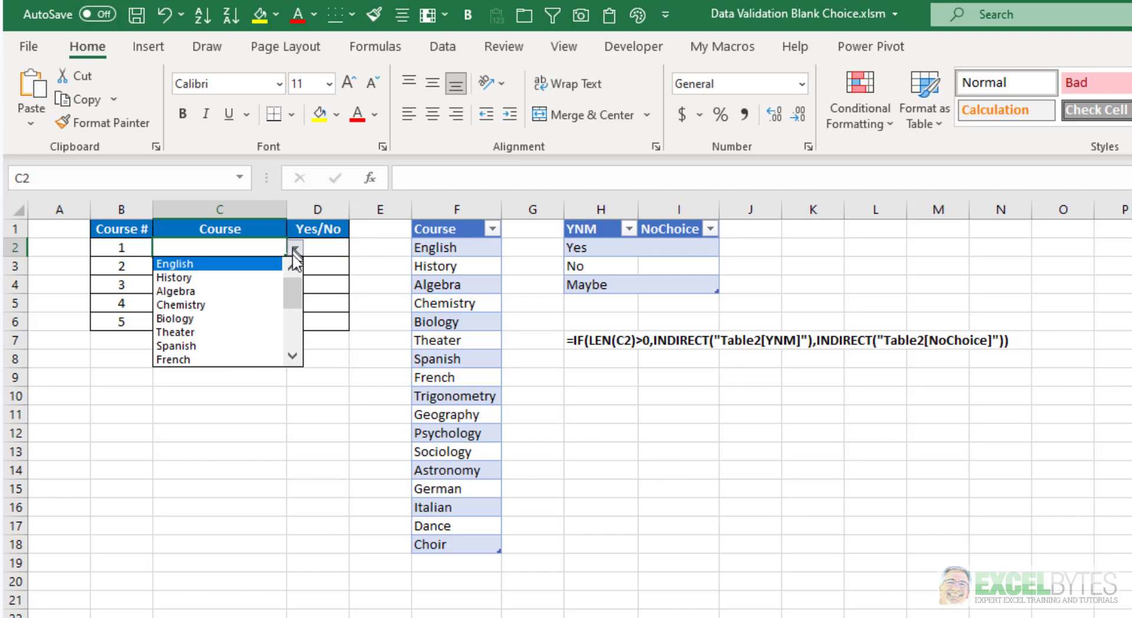
pyautogui.click(467, 309)
pyautogui.click(467, 301)
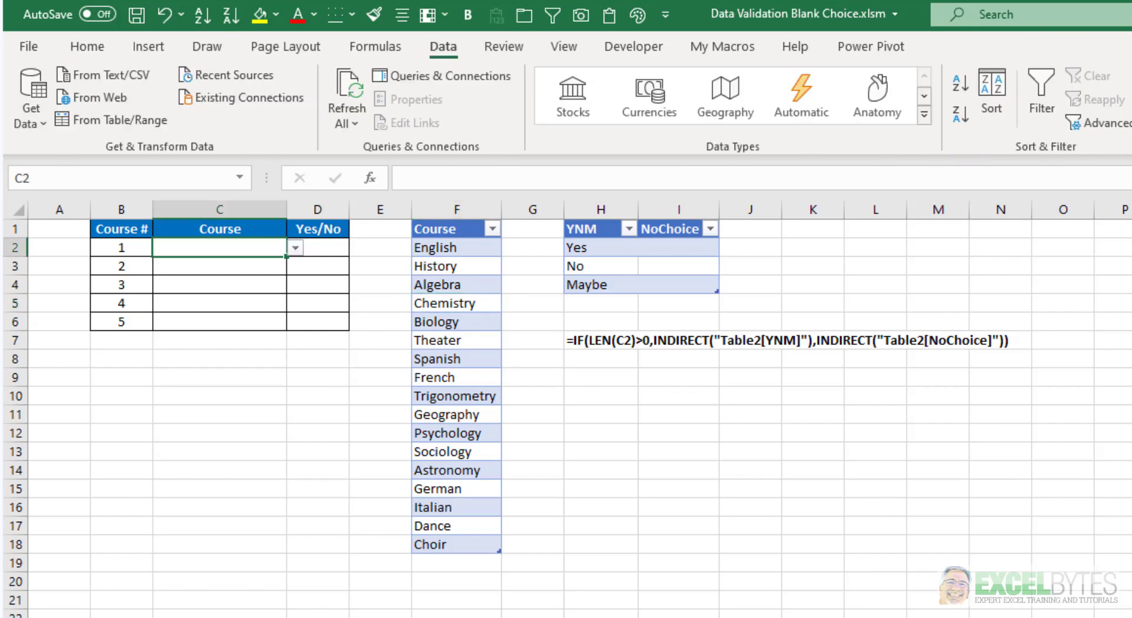
pyautogui.click(1126, 94)
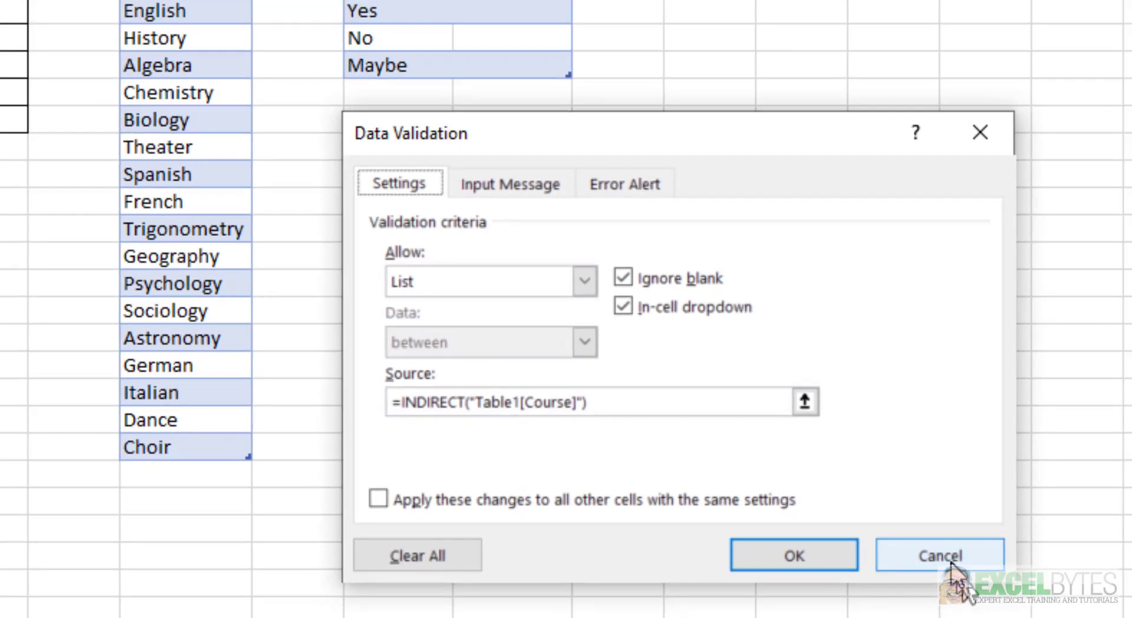
pyautogui.click(948, 551)
pyautogui.click(282, 236)
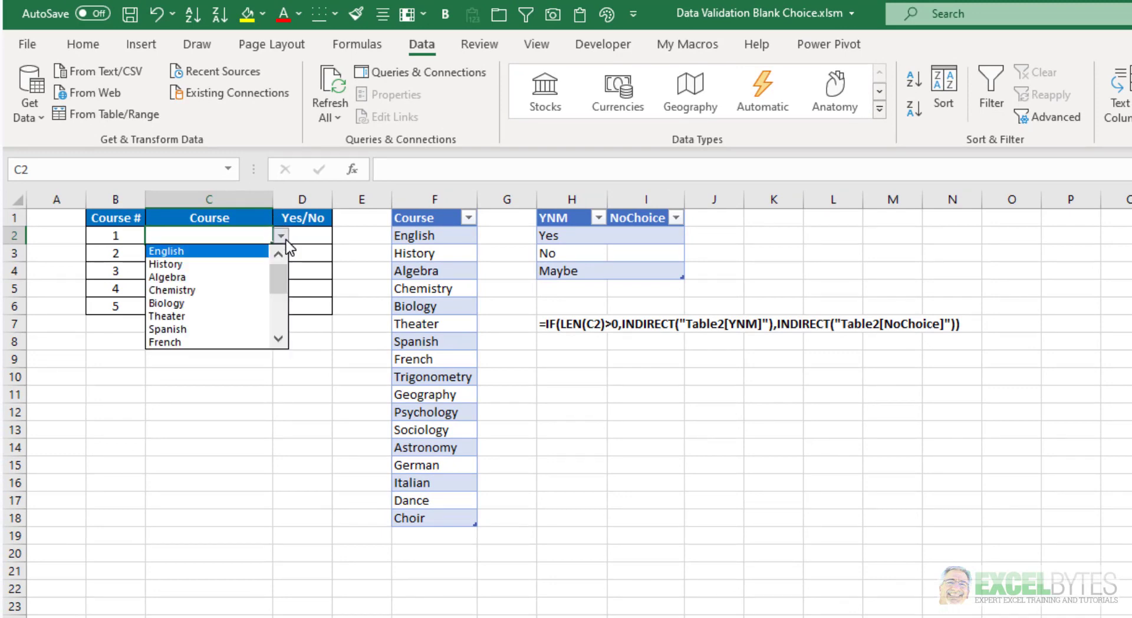
pyautogui.click(220, 304)
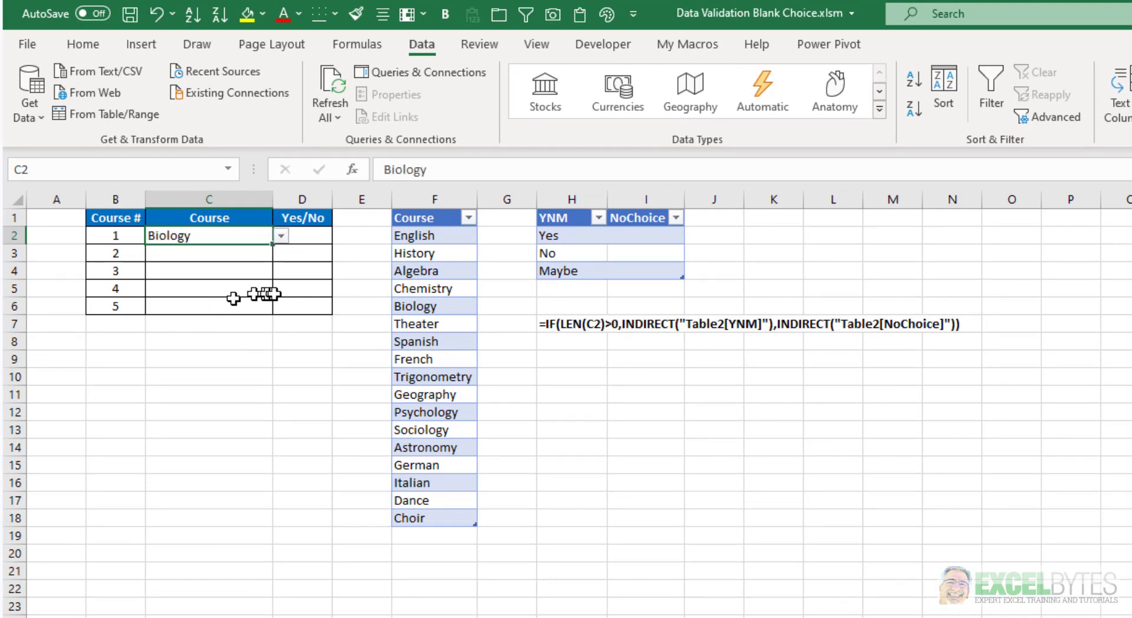
pyautogui.click(282, 236)
pyautogui.click(223, 320)
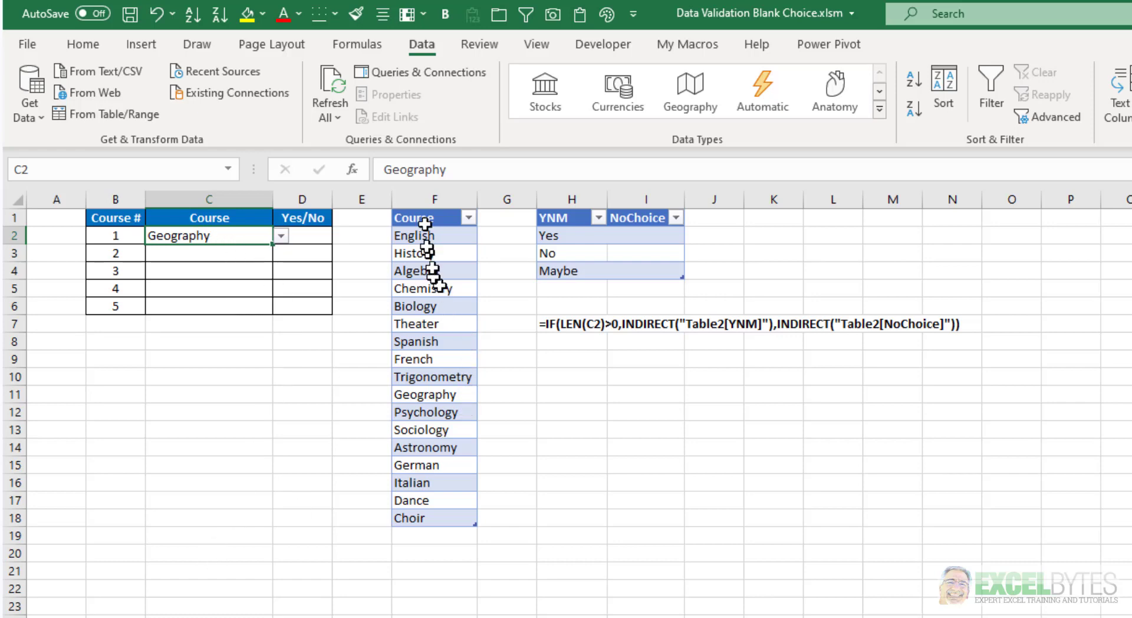
pyautogui.press('Delete')
pyautogui.click(164, 586)
pyautogui.click(309, 236)
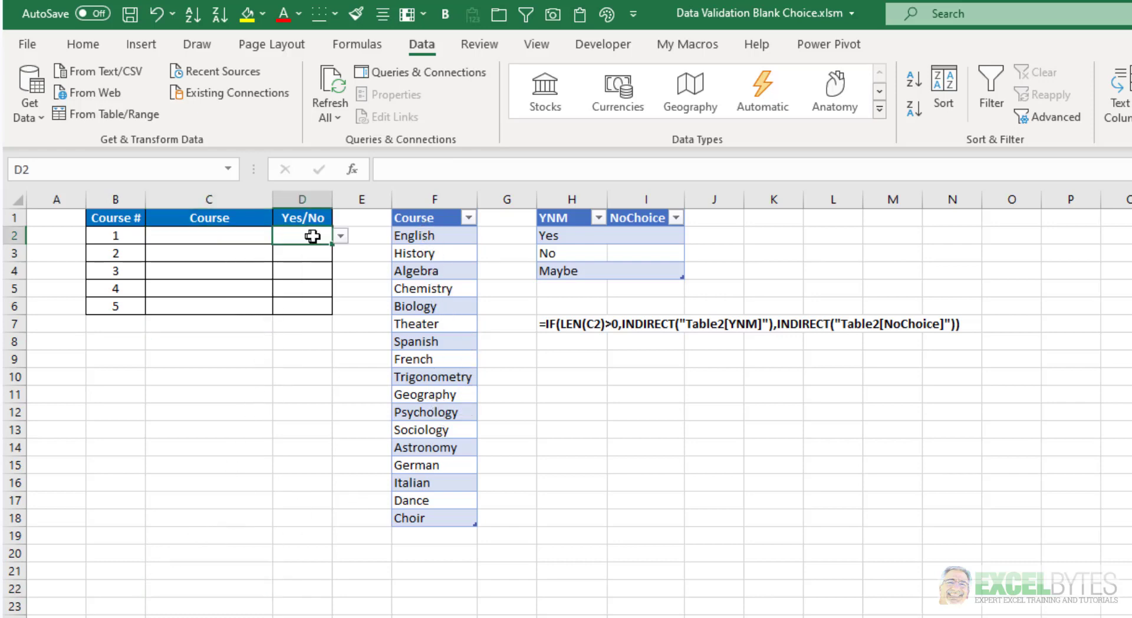
pyautogui.hotkey('alt', 'a')
pyautogui.press('v')
pyautogui.press('v')
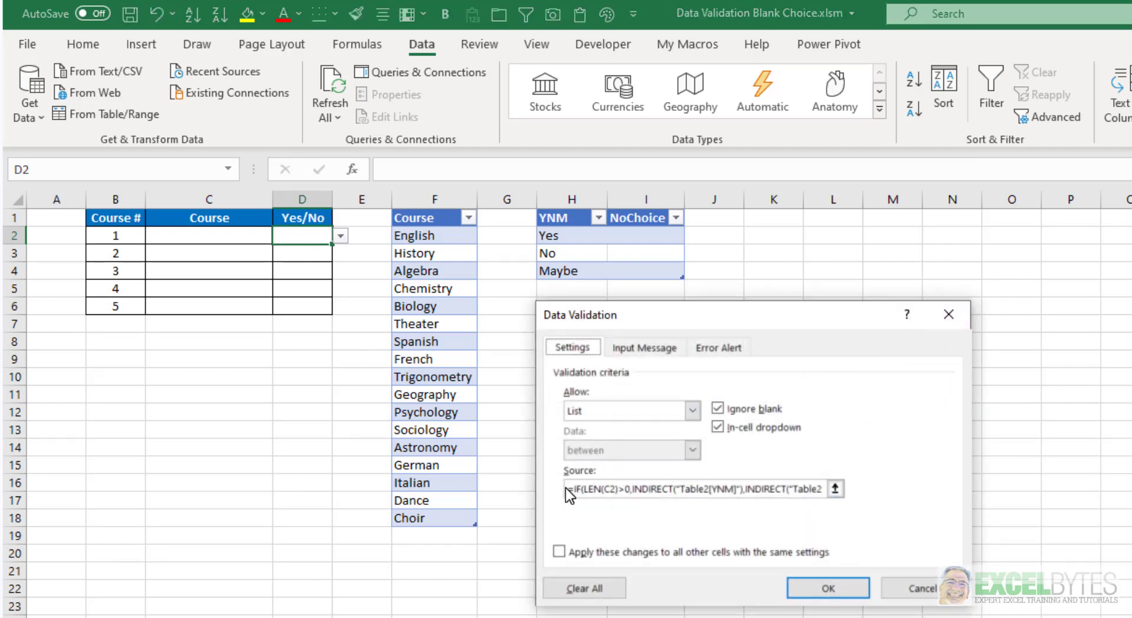
pyautogui.click(921, 588)
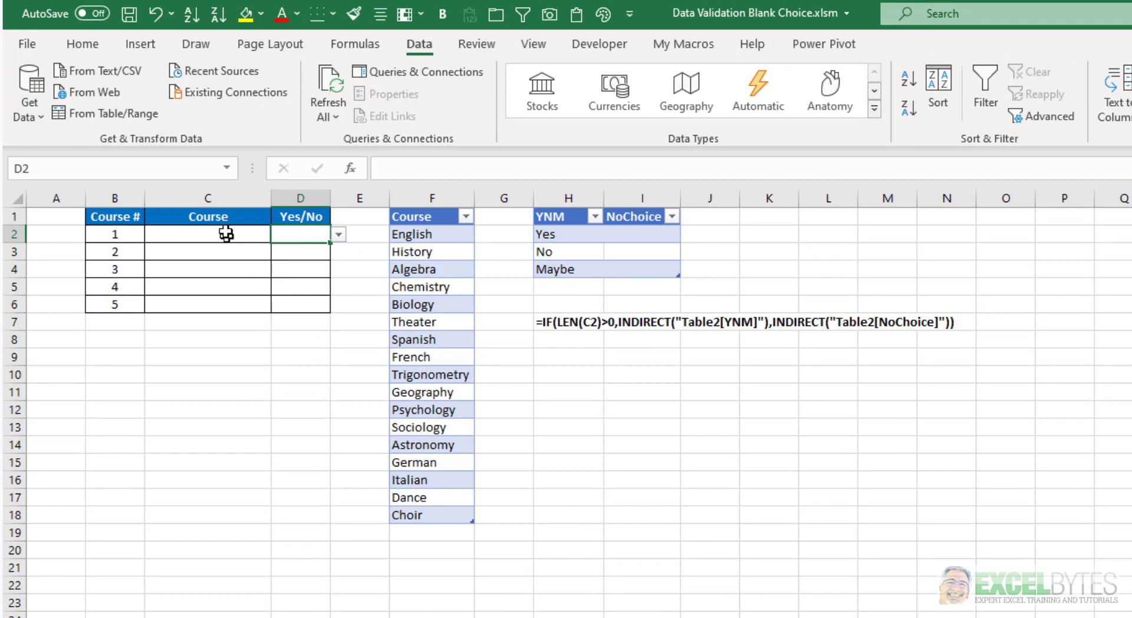
# Choose Algebra in C2 and Yes in D2 for course 1.
pyautogui.click(226, 233)
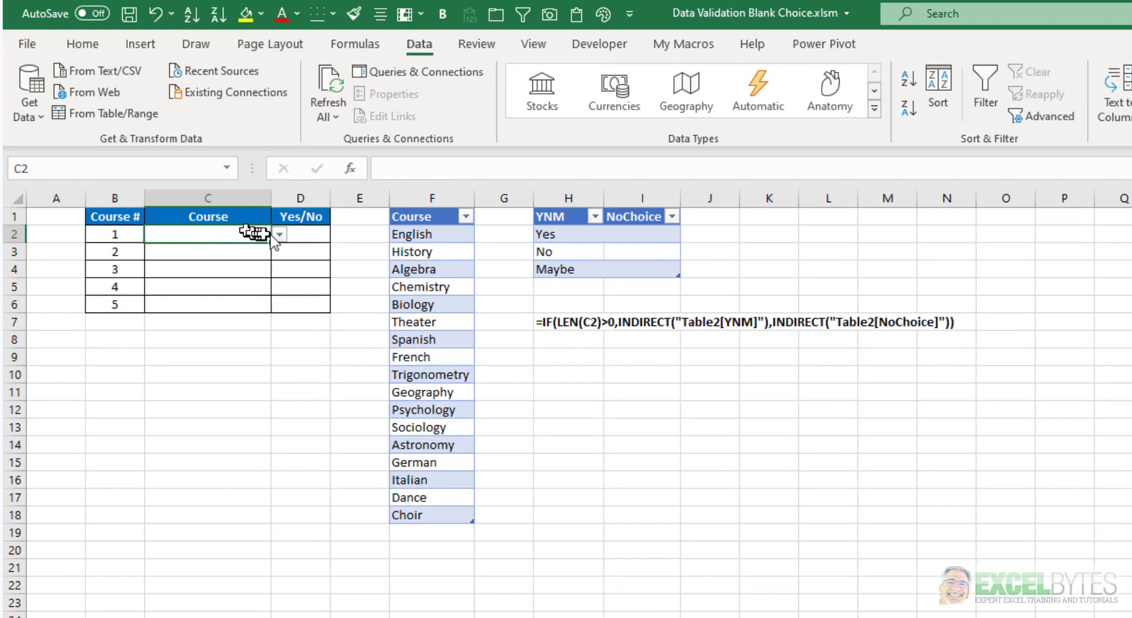
pyautogui.click(280, 235)
pyautogui.click(181, 279)
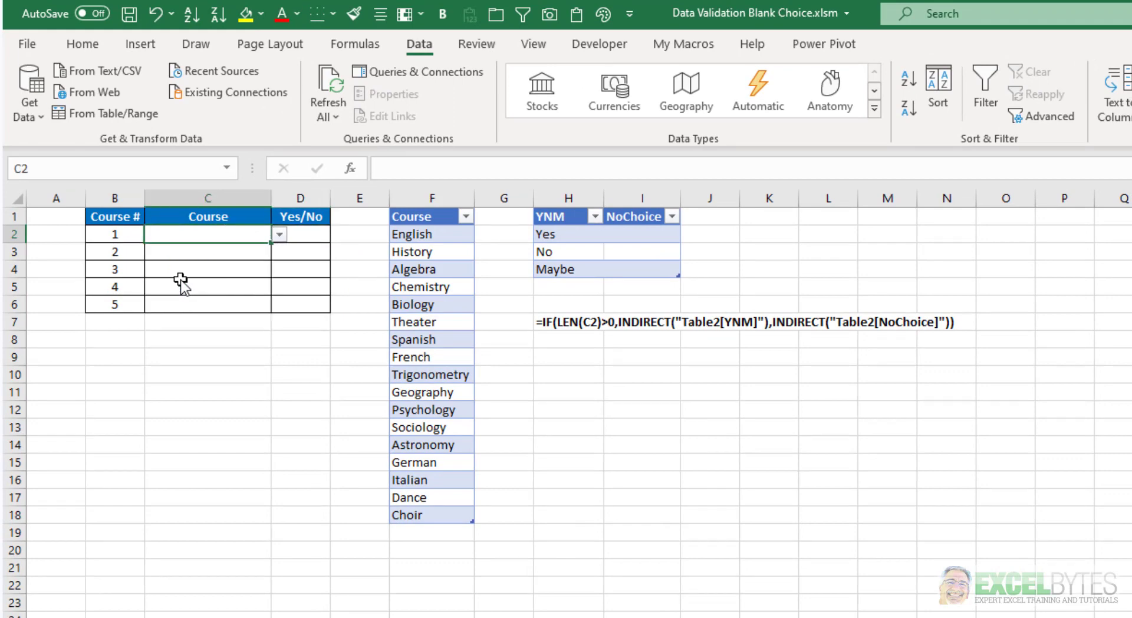
pyautogui.click(302, 237)
pyautogui.click(338, 235)
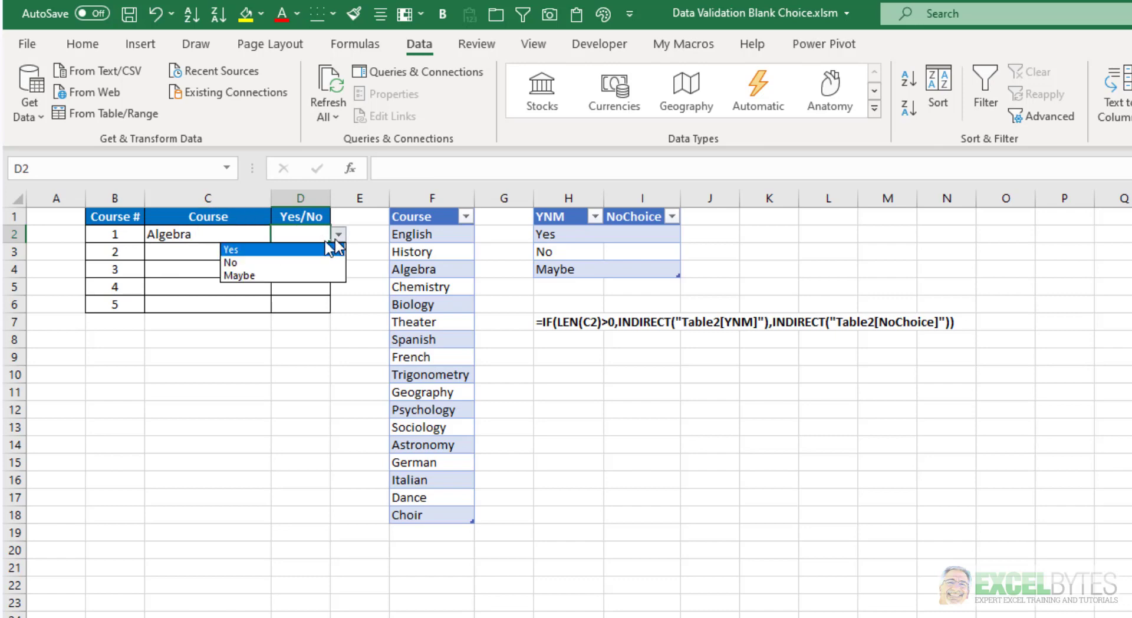
pyautogui.click(277, 250)
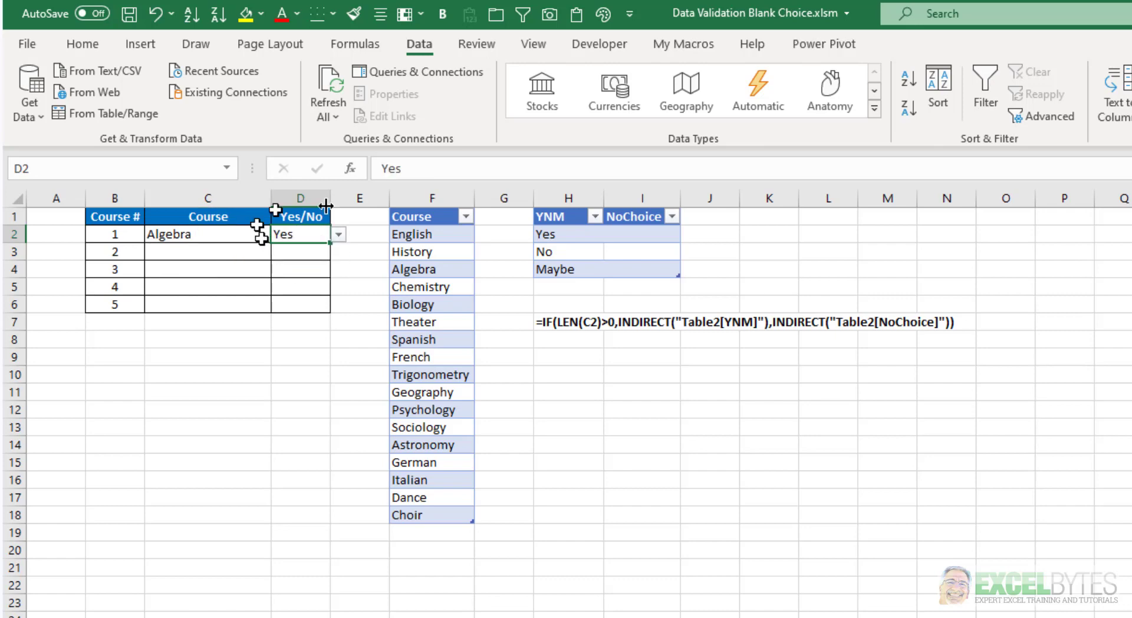
# Show that D3's Yes/No dropdown offers only blanks while course 2 is empty.
pyautogui.click(190, 252)
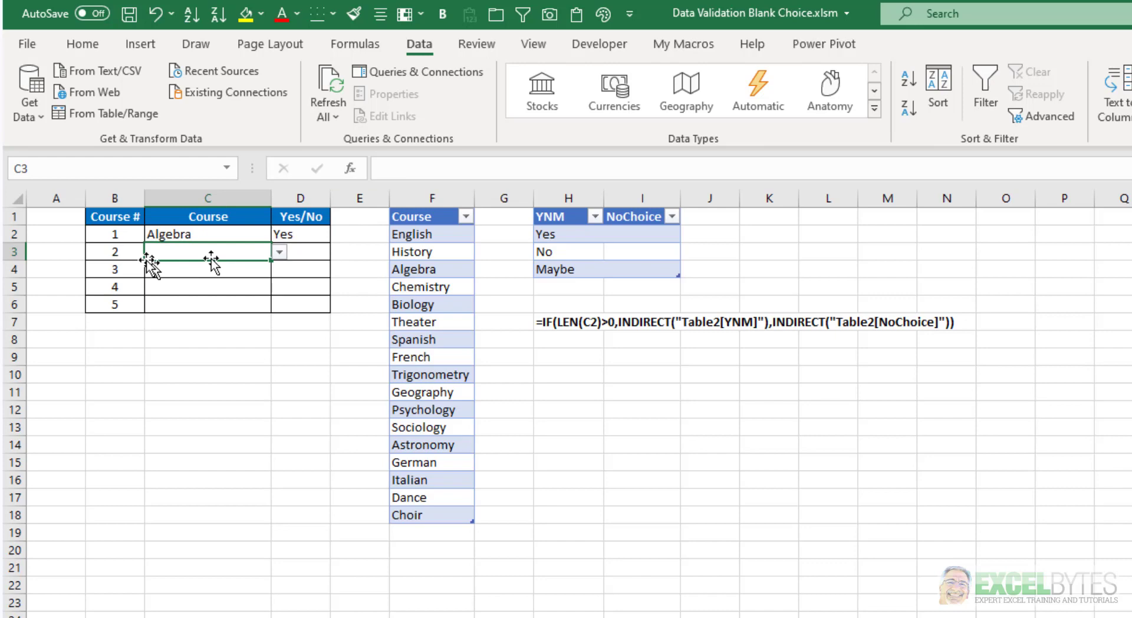
pyautogui.click(312, 253)
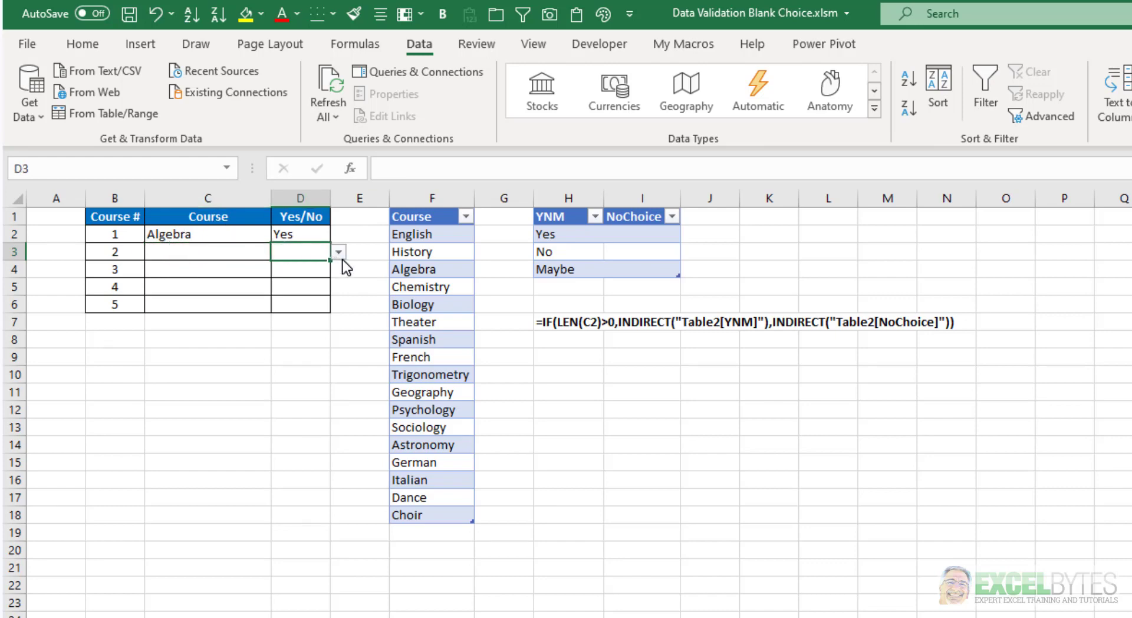
pyautogui.click(339, 252)
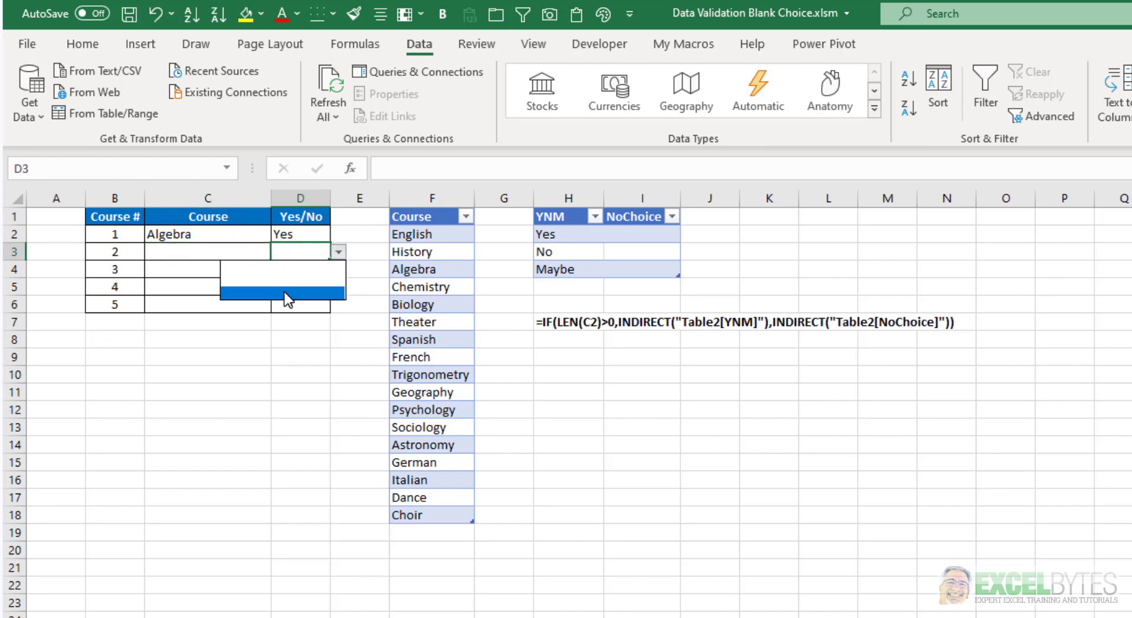
pyautogui.click(224, 412)
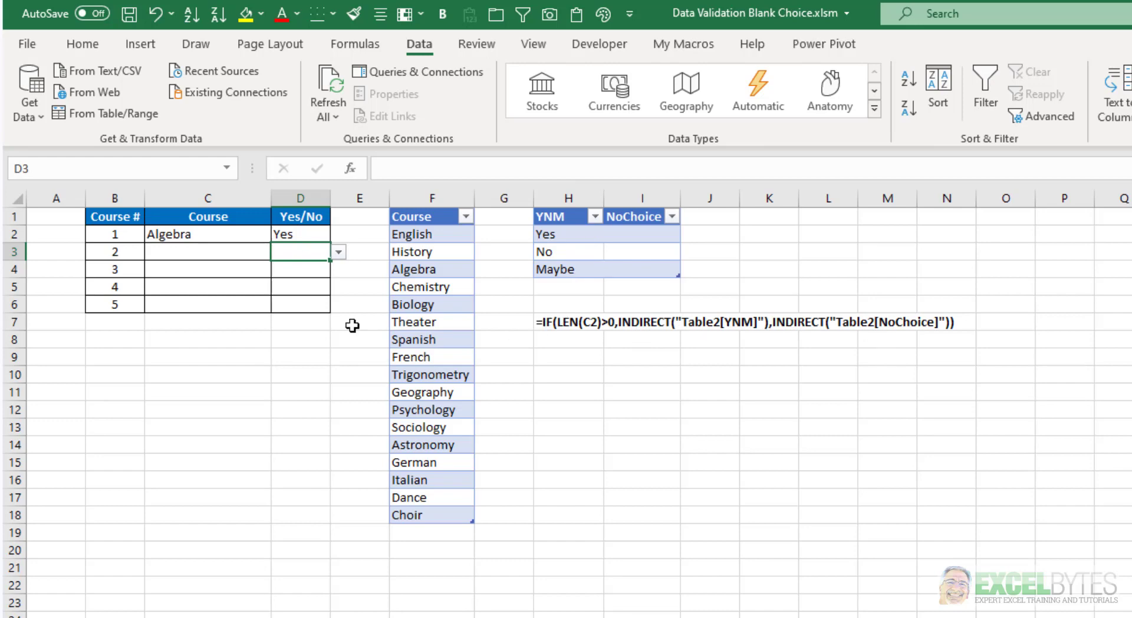
# Enter Yes and then No into D3 beside blank C3, both accepted.
pyautogui.click(225, 255)
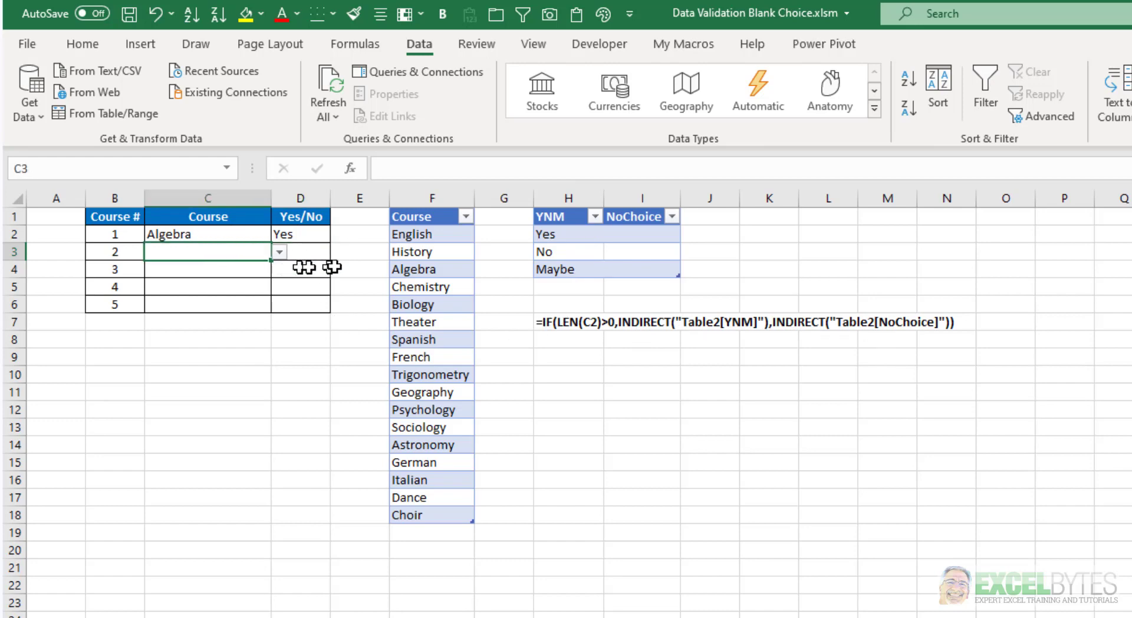
pyautogui.click(318, 255)
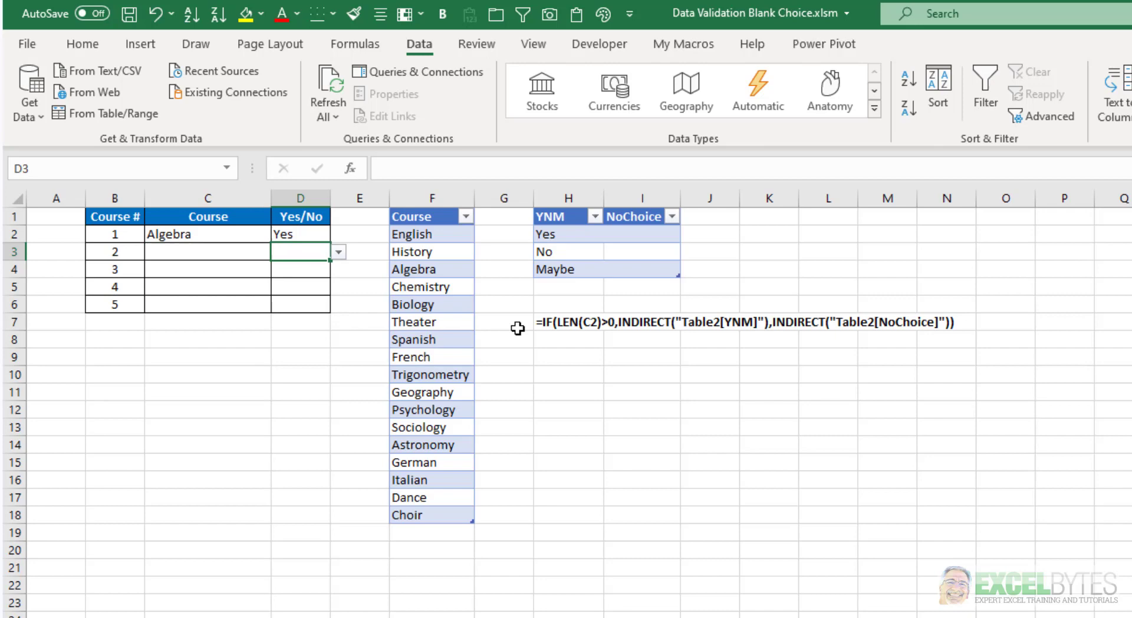
pyautogui.write('Yes')
pyautogui.press('Return')
pyautogui.press('Up')
pyautogui.write('No')
pyautogui.press('Return')
# Enter nonsense text into D3, clear D3, and bring up its Data Validation settings.
pyautogui.press('Up')
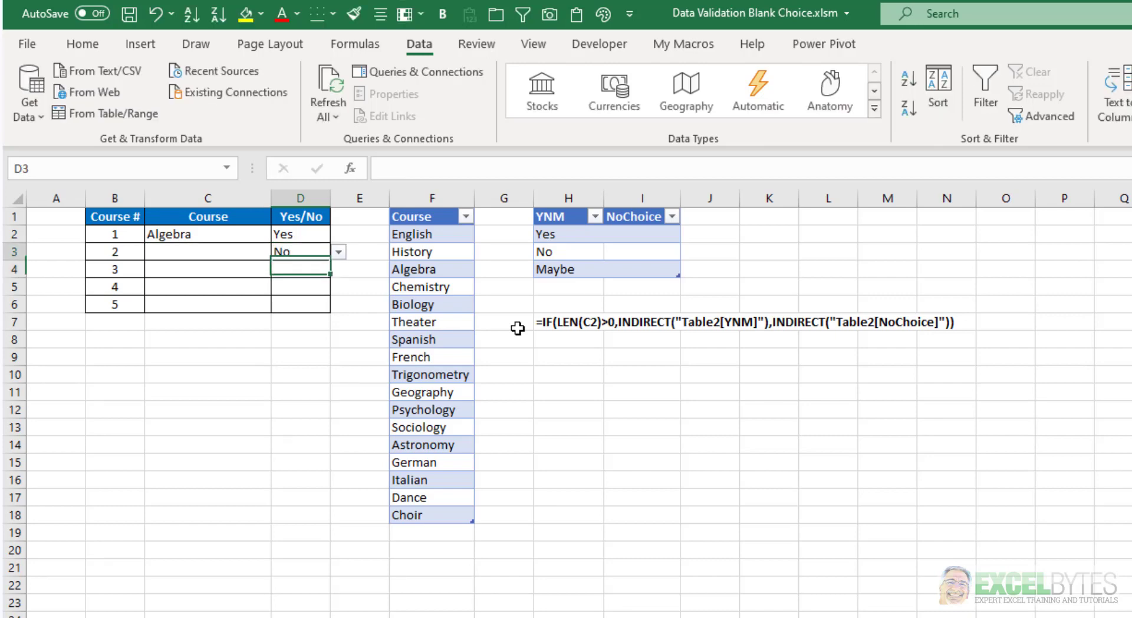
pyautogui.write("asd'fklas'd;fl")
pyautogui.press('Return')
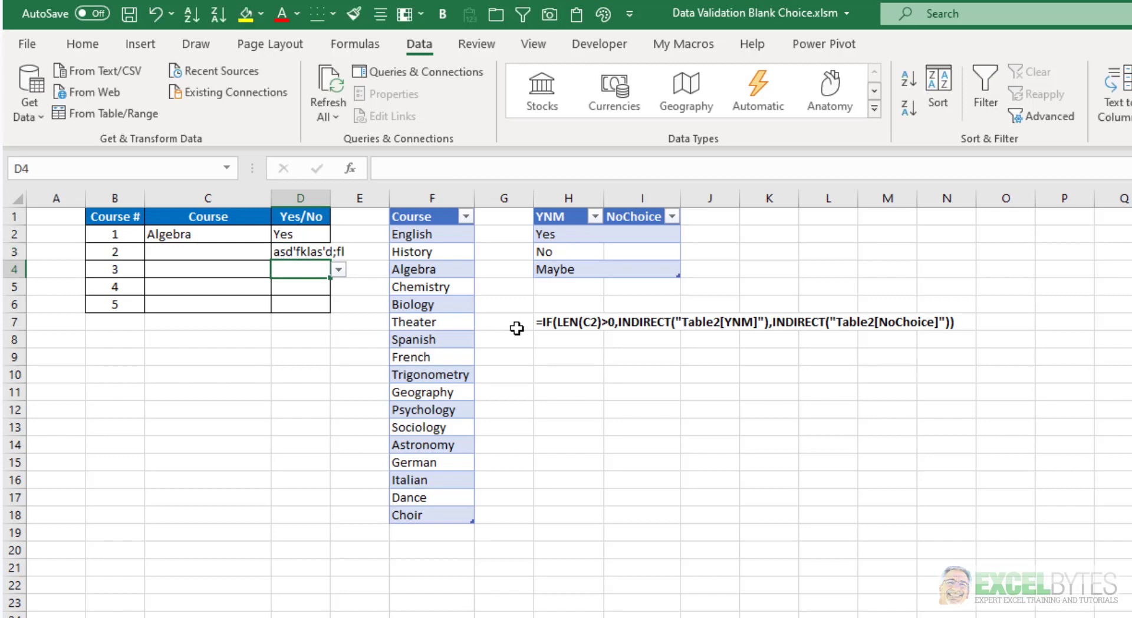
pyautogui.press('Up')
pyautogui.press('Delete')
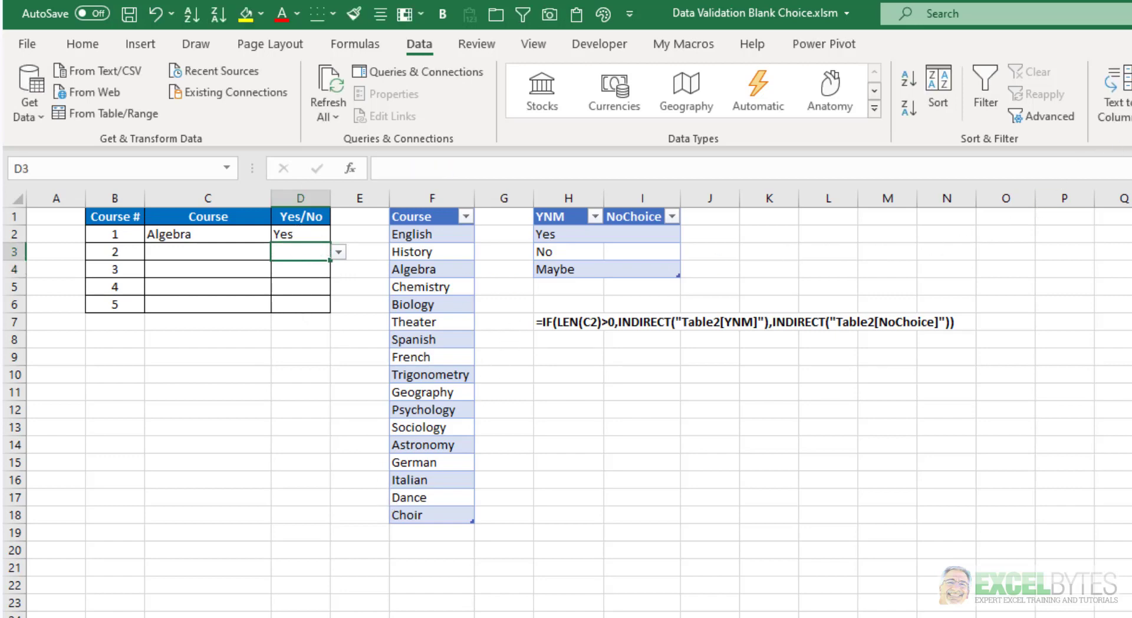
pyautogui.hotkey('alt', 'a')
pyautogui.press('v')
pyautogui.press('v')
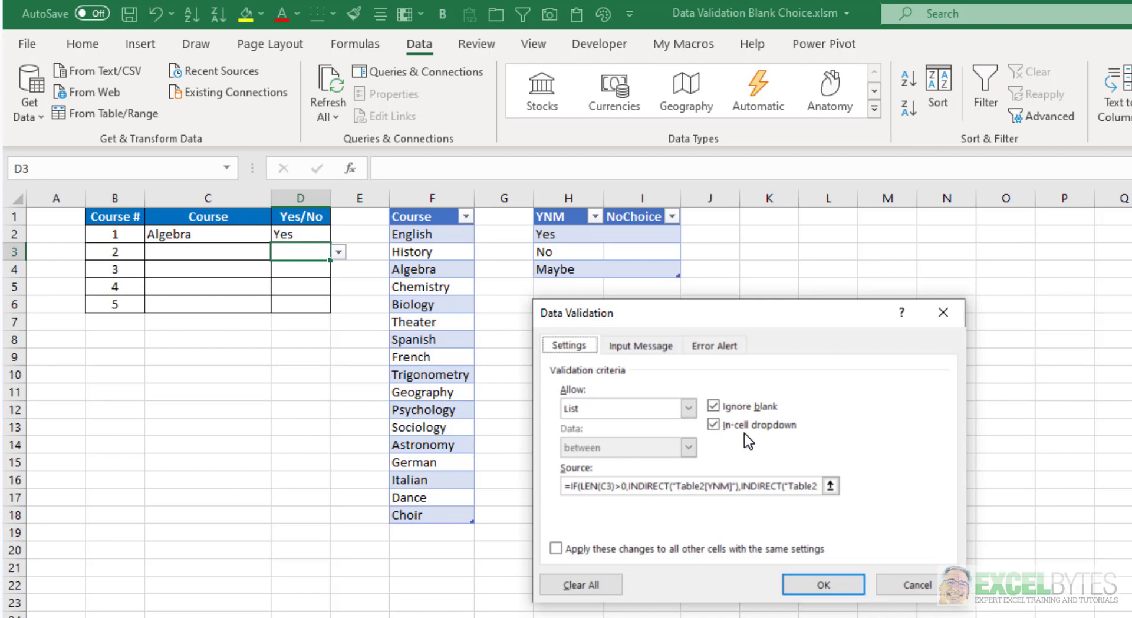
# Cancel the open dialog, then uncheck Ignore blank for D2:D6's List validation and apply.
pyautogui.click(899, 583)
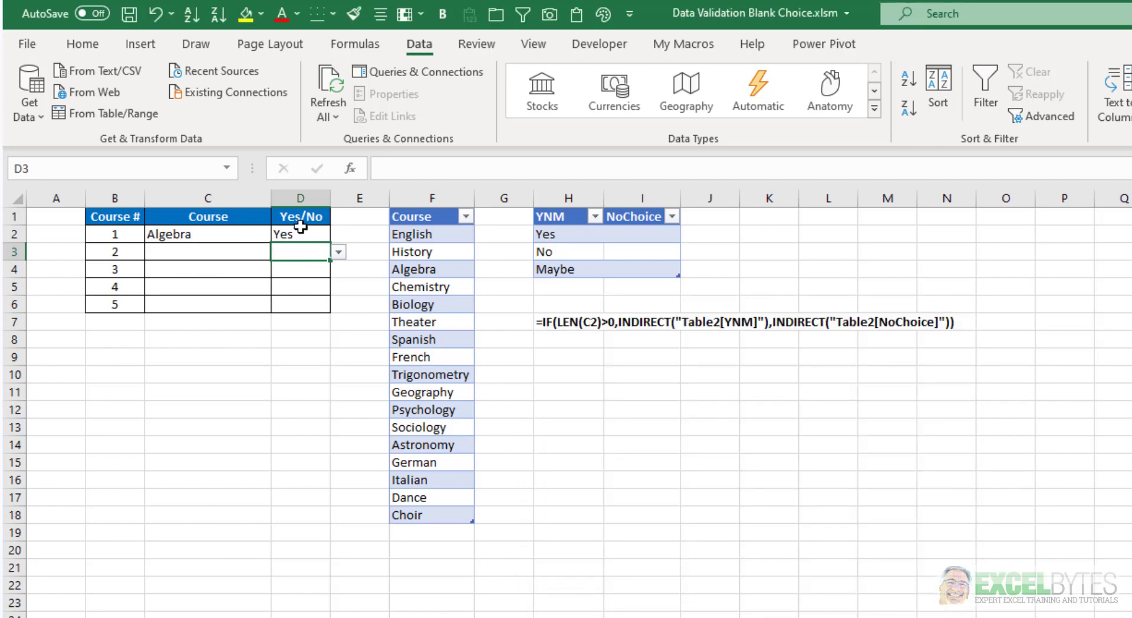
pyautogui.moveTo(303, 234); pyautogui.dragTo(302, 300)
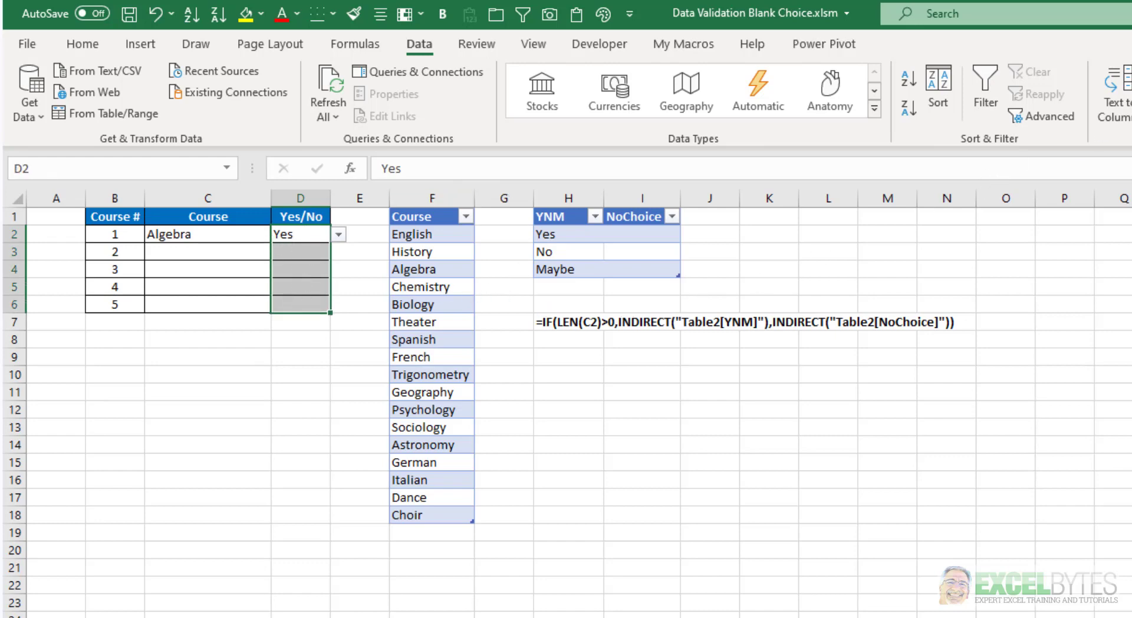
pyautogui.click(715, 407)
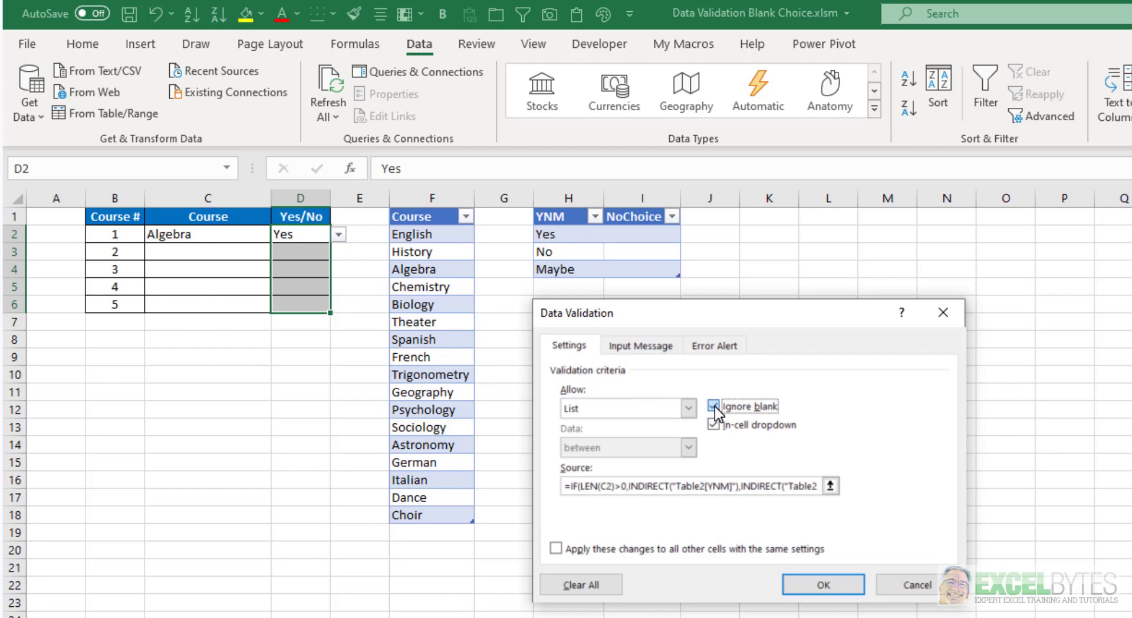
pyautogui.click(823, 584)
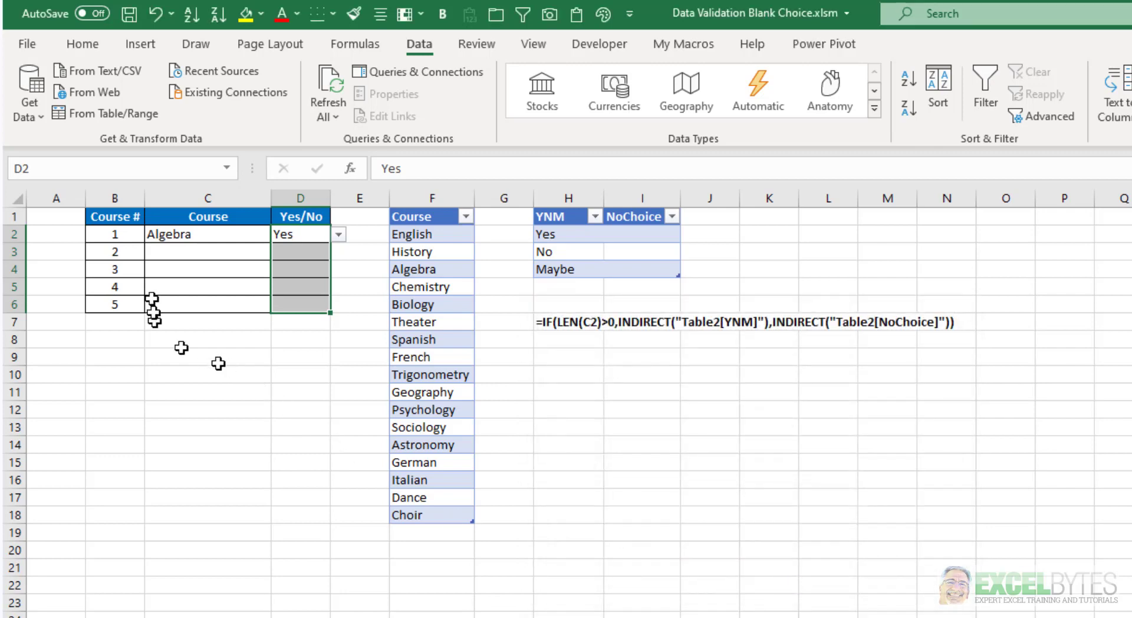
# Set C3 to History and view D3's Yes/No/Maybe choices.
pyautogui.click(160, 250)
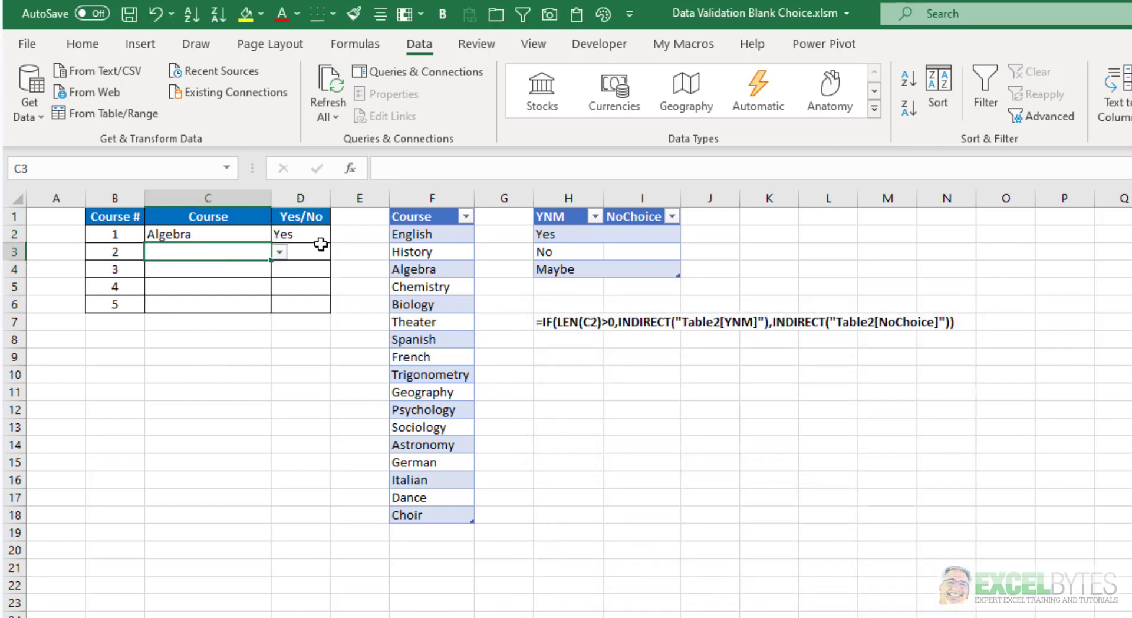
pyautogui.click(279, 252)
pyautogui.click(206, 278)
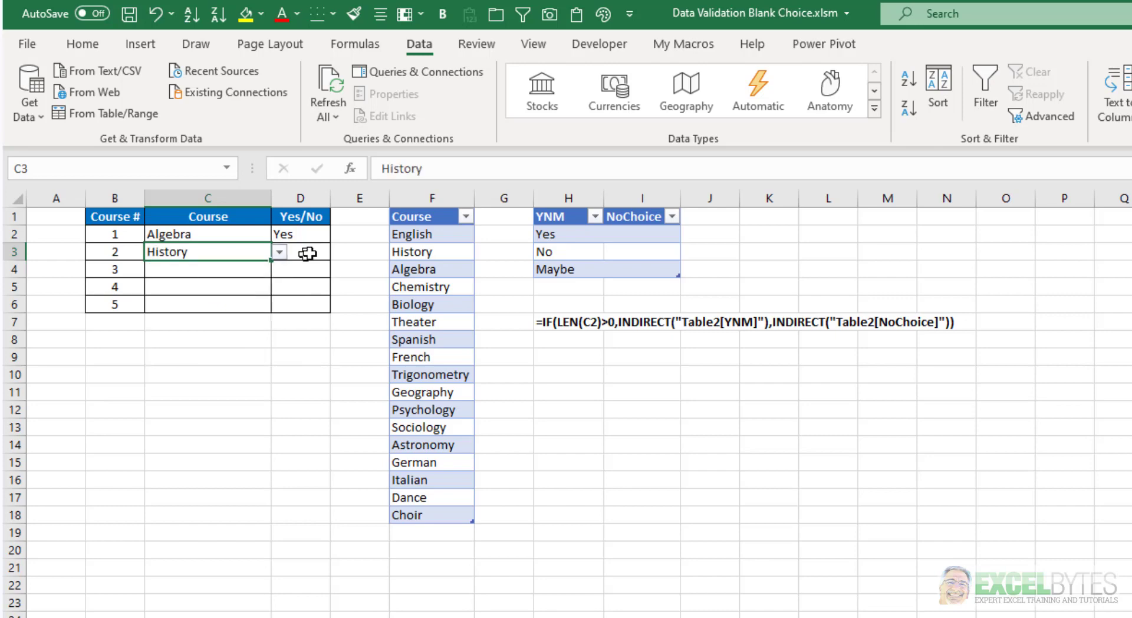
pyautogui.click(320, 253)
pyautogui.click(339, 252)
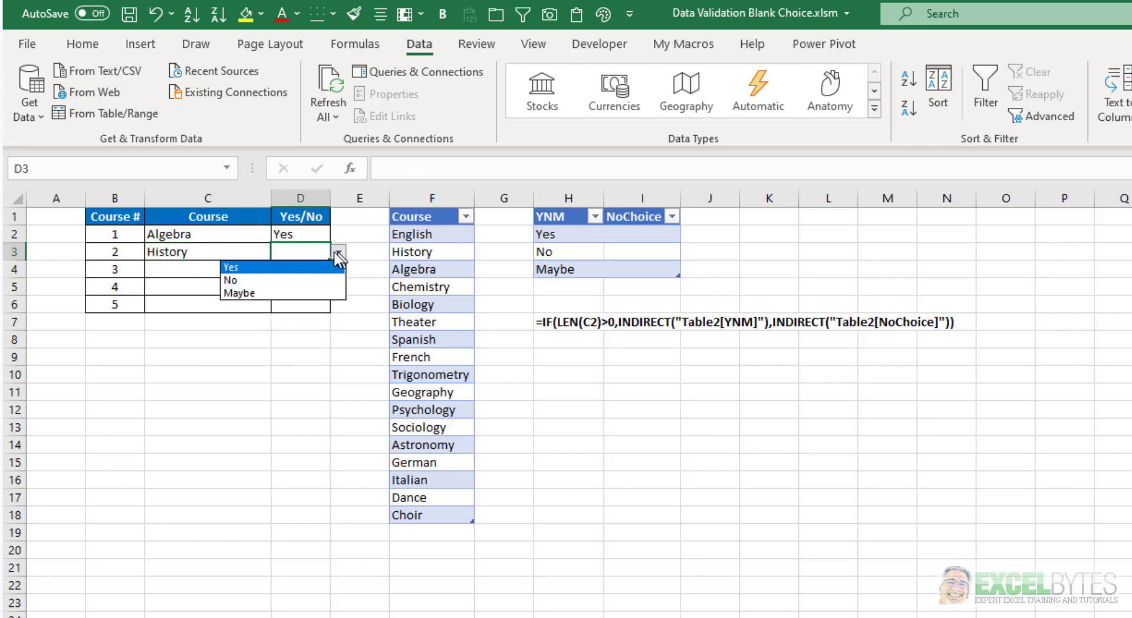
pyautogui.press('Escape')
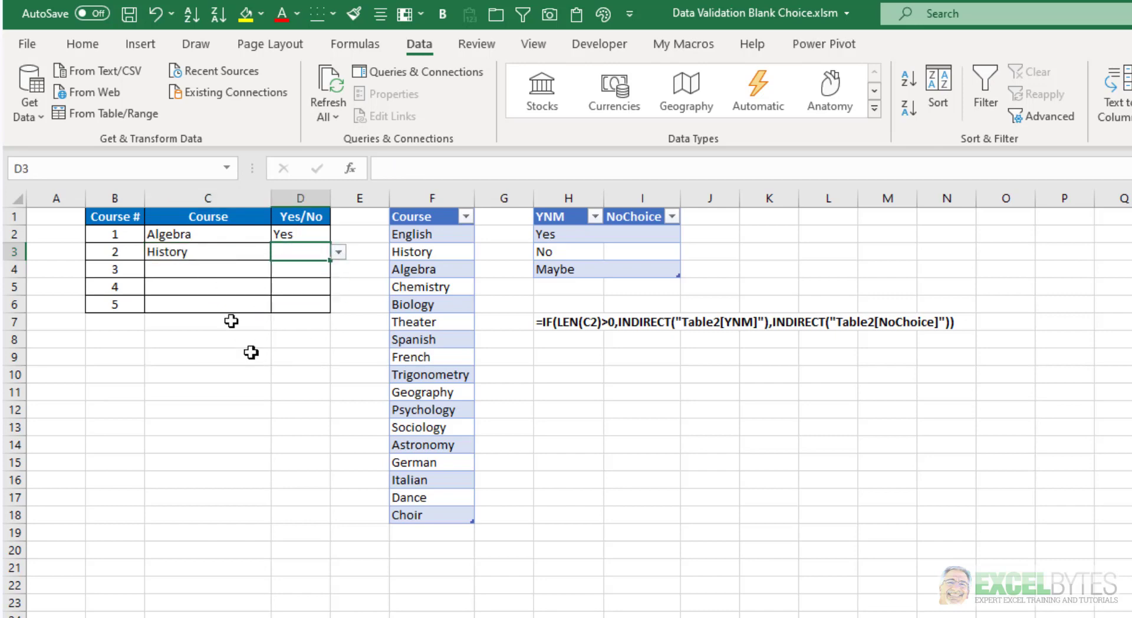
# Show that D4's dropdown is empty while course C4 is blank.
pyautogui.click(210, 269)
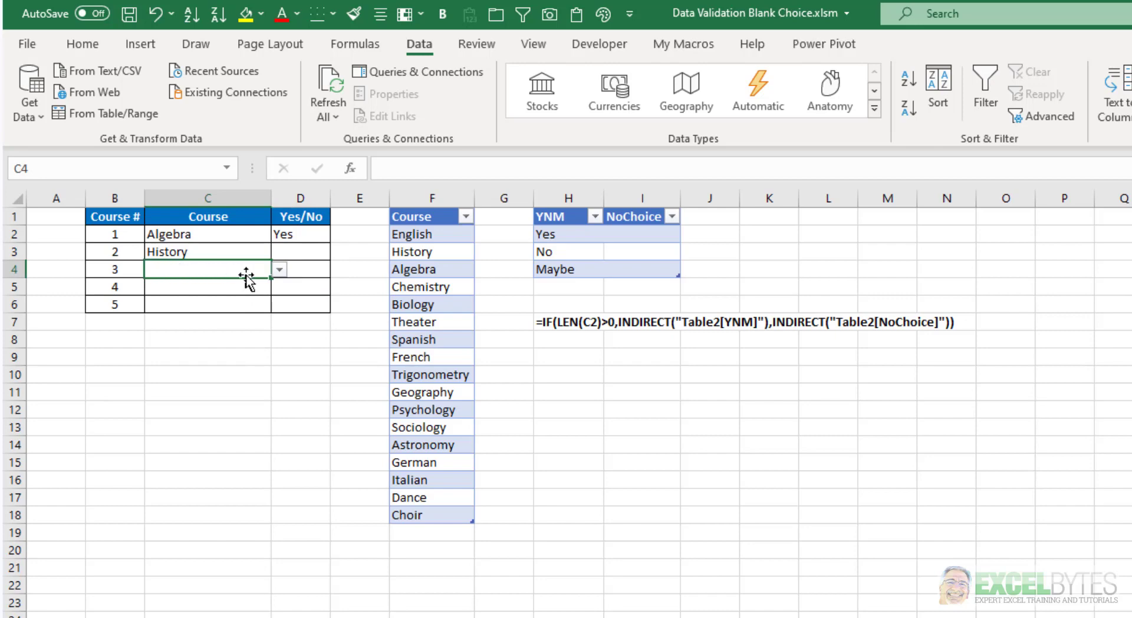
pyautogui.click(300, 270)
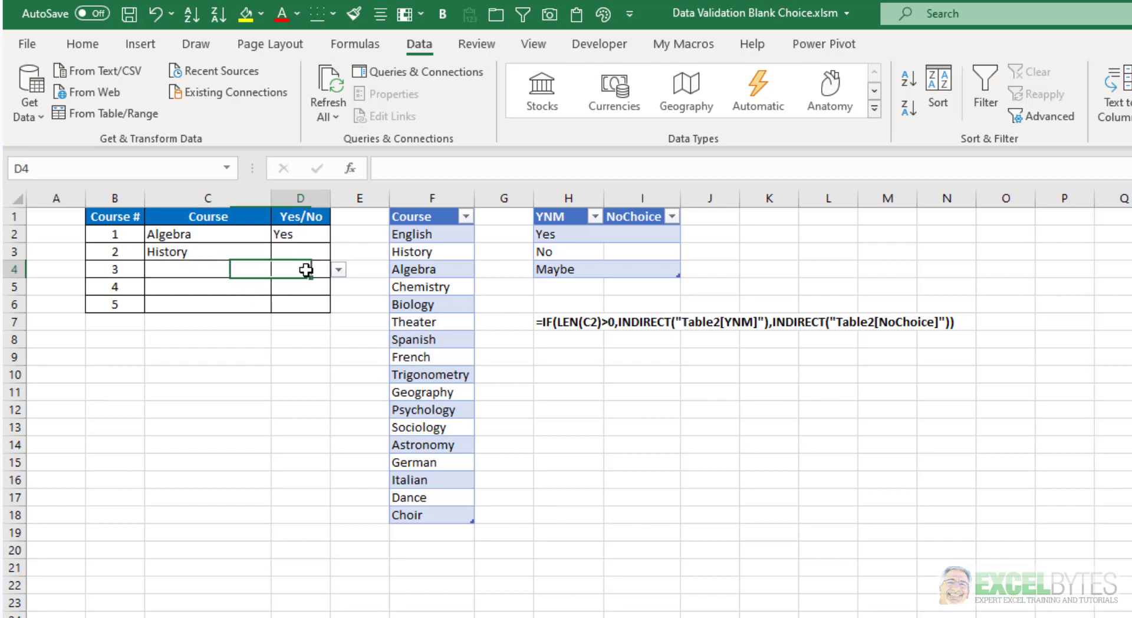
pyautogui.click(339, 270)
pyautogui.click(303, 286)
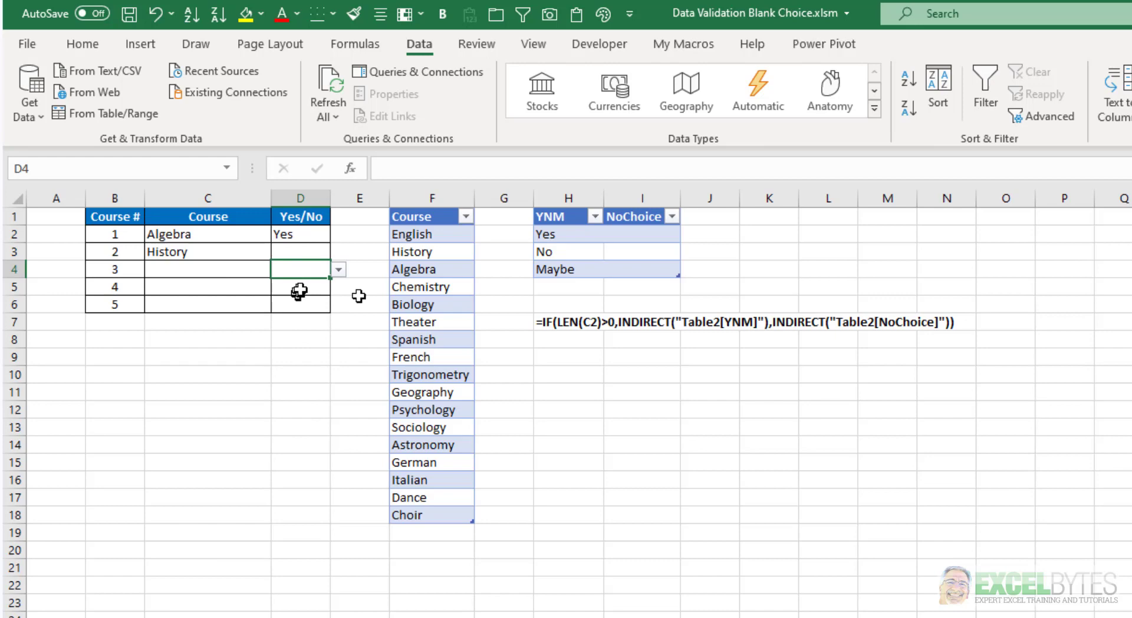
# Try typing No, Yes and nonsense text into D4; all are rejected, leaving D4 empty.
pyautogui.write('No')
pyautogui.press('Return')
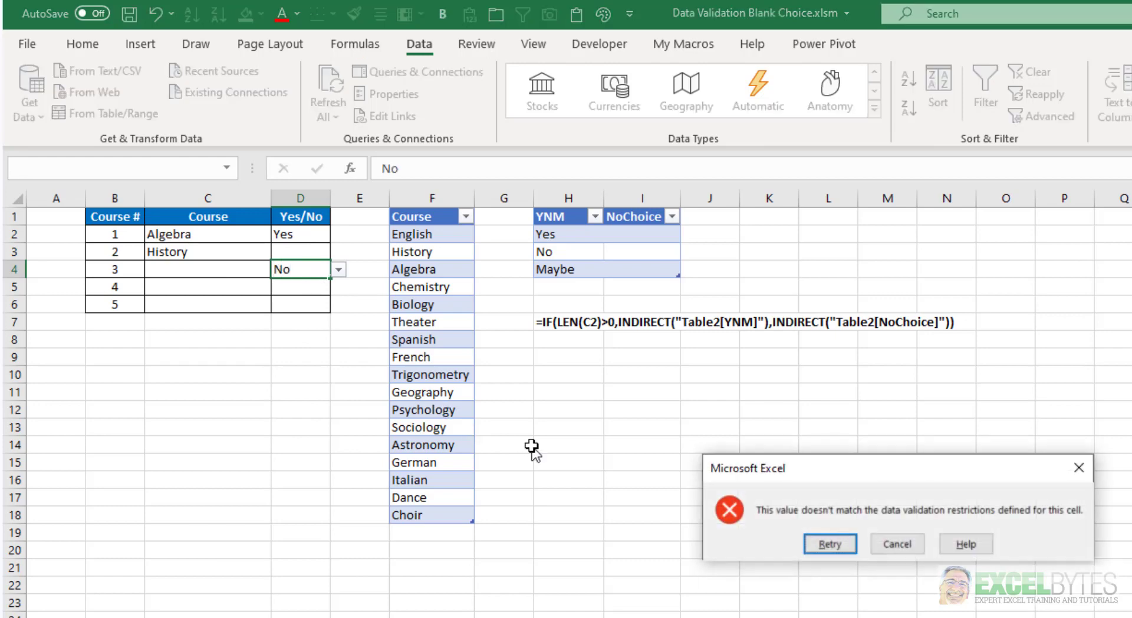
pyautogui.click(830, 542)
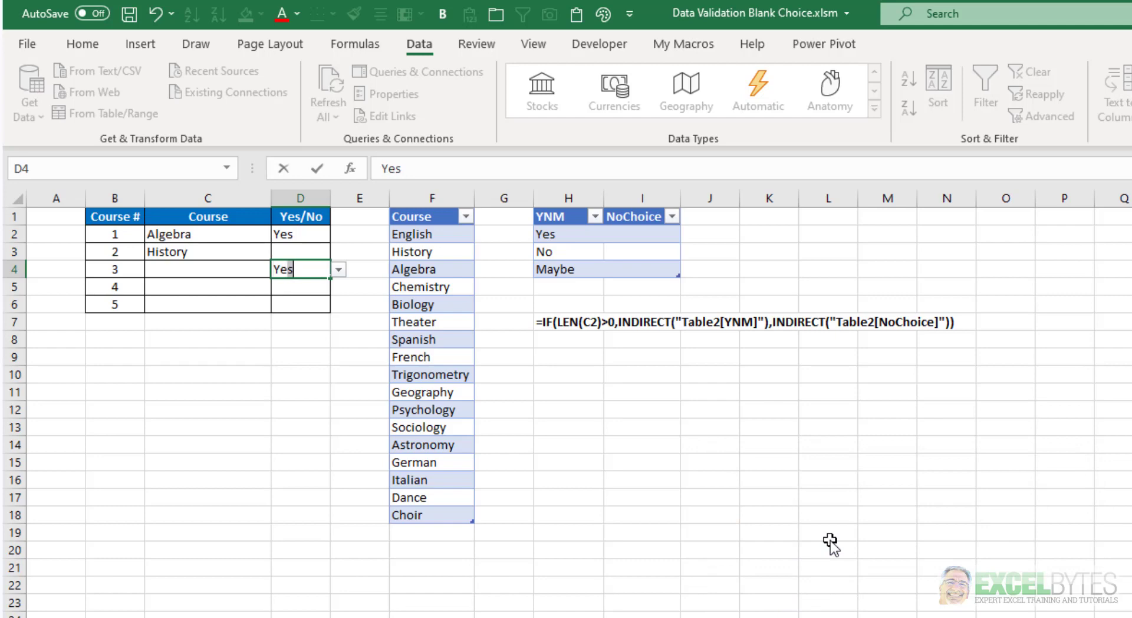
pyautogui.write('Yes')
pyautogui.press('Return')
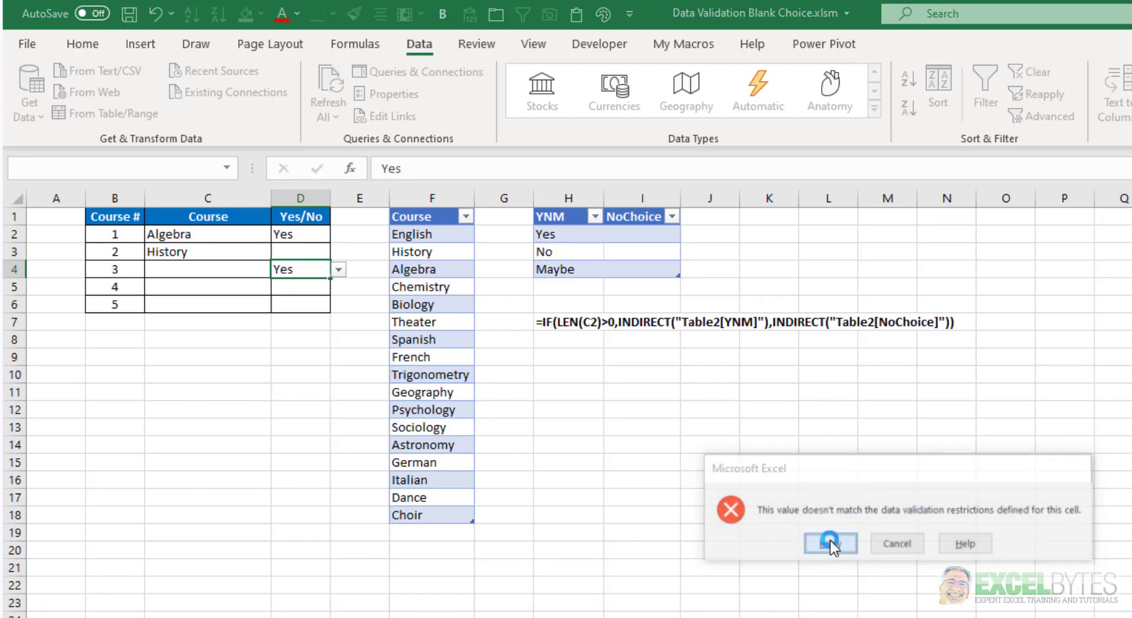
pyautogui.click(830, 542)
pyautogui.write('as;dlkjad;sf')
pyautogui.press('Return')
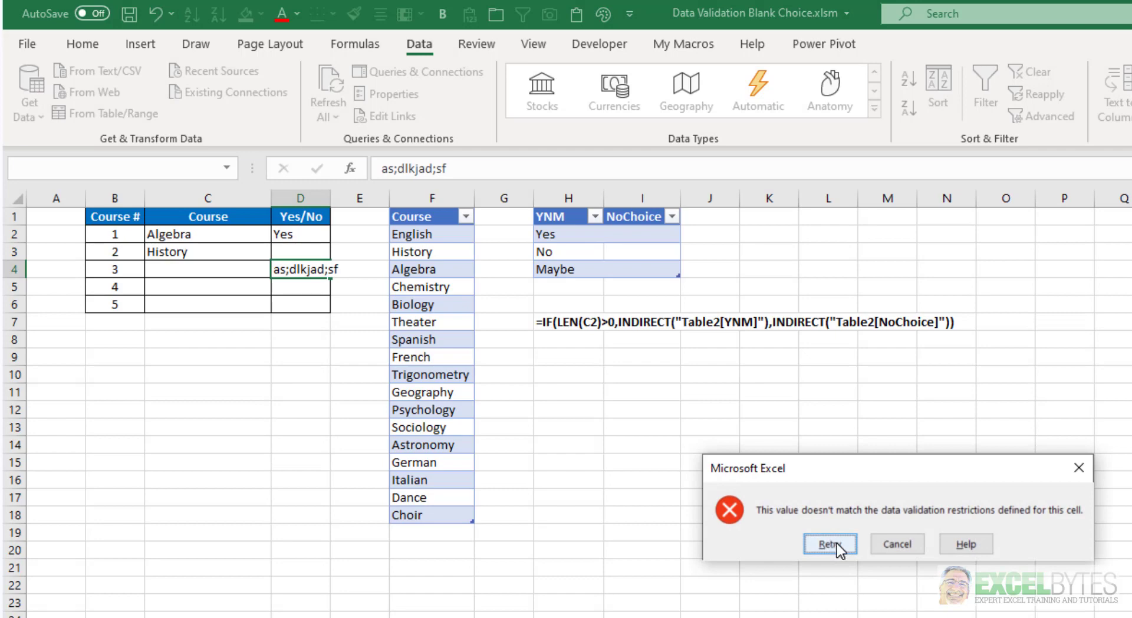
pyautogui.click(897, 544)
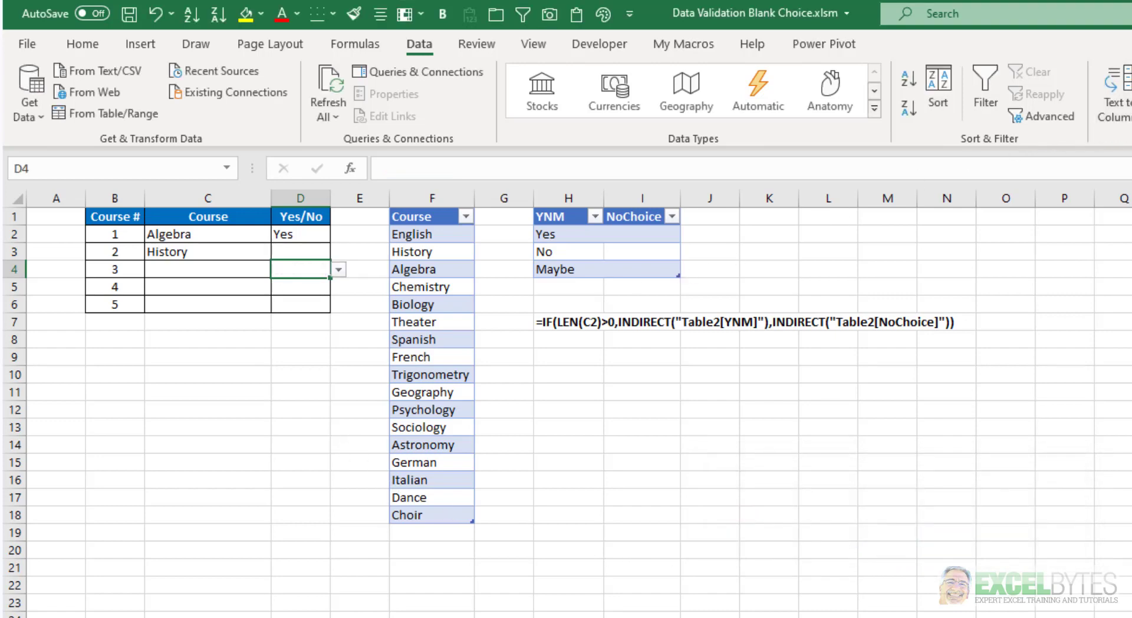
# Open D4's Data Validation showing Ignore blank off and source =IF(LEN(C4)>0,INDIRECT(…)).
pyautogui.hotkey('alt', 'a')
pyautogui.press('v')
pyautogui.press('v')
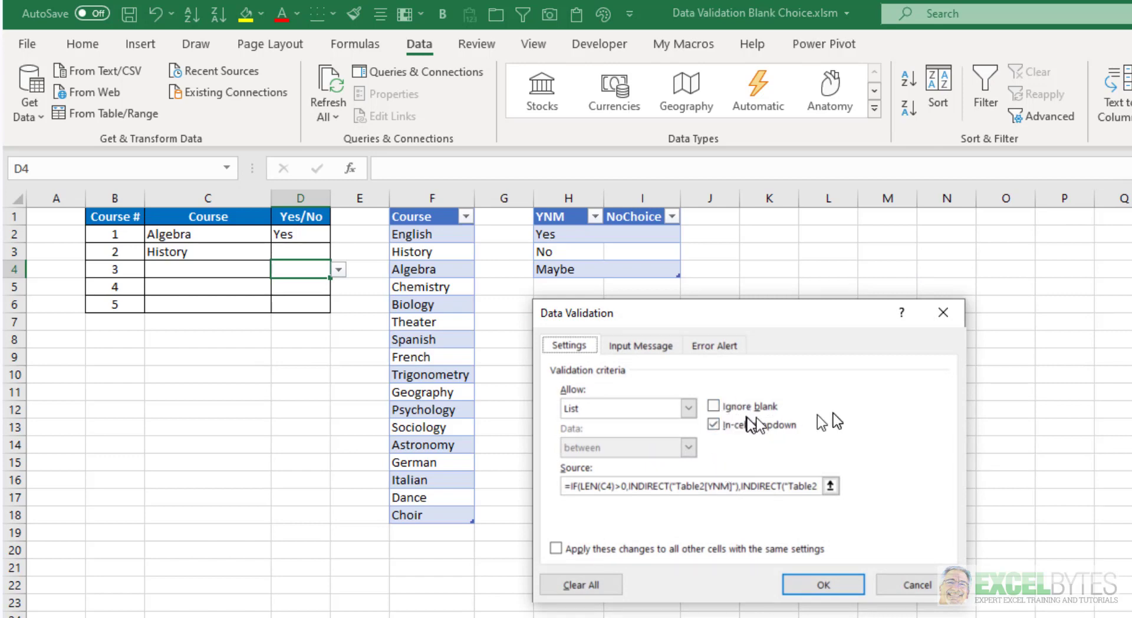
pyautogui.click(714, 424)
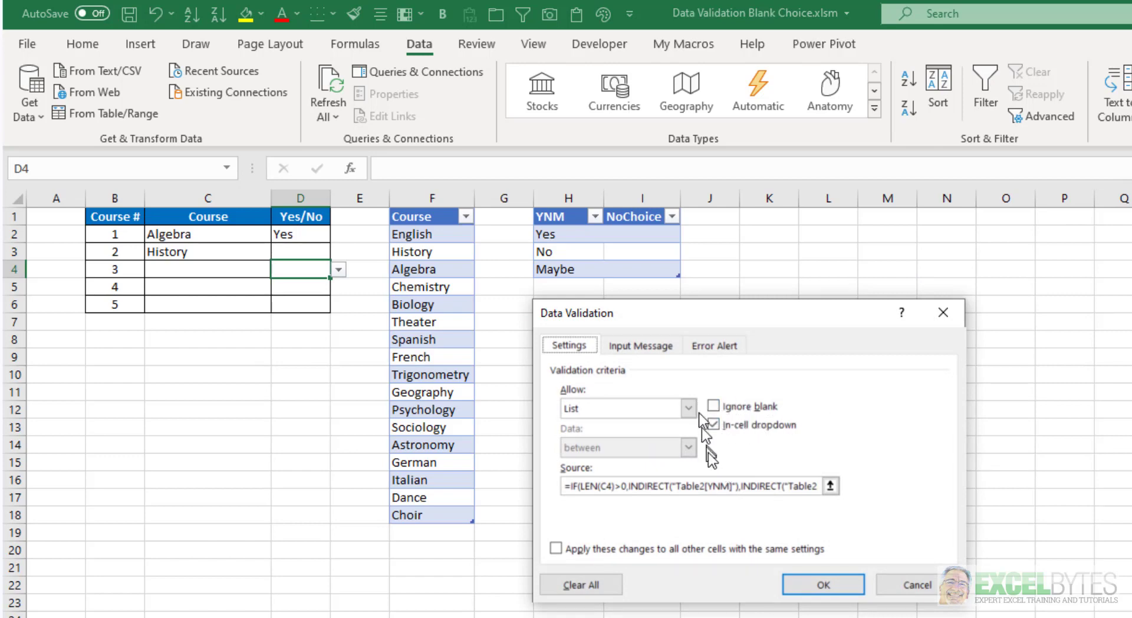